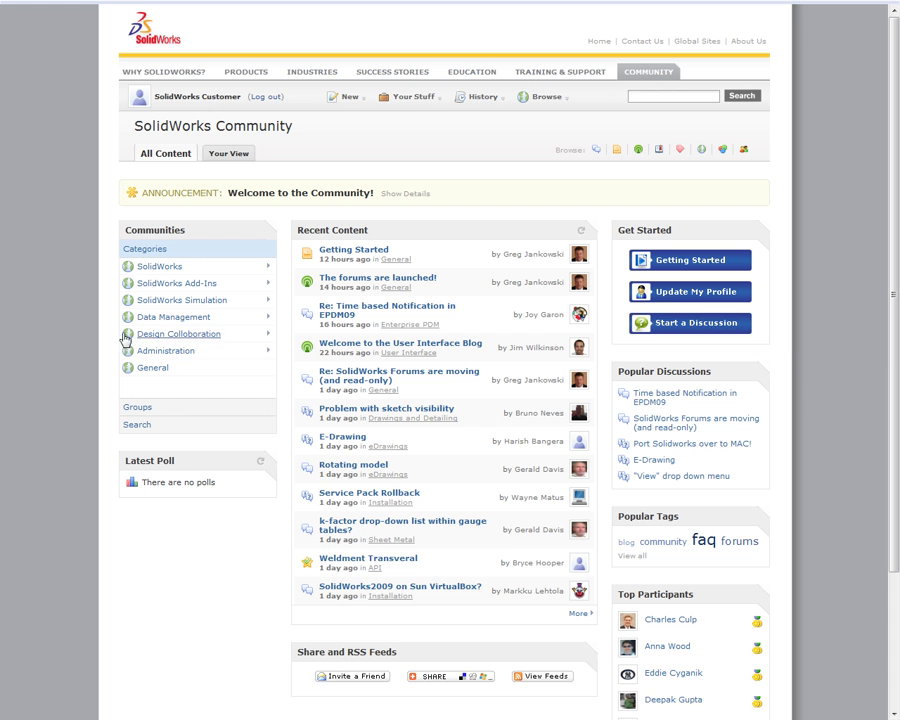
# - View the Data Management community and its Enterprise PDM category, and return to the SolidWorks Community home page
pyautogui.click(179, 320)
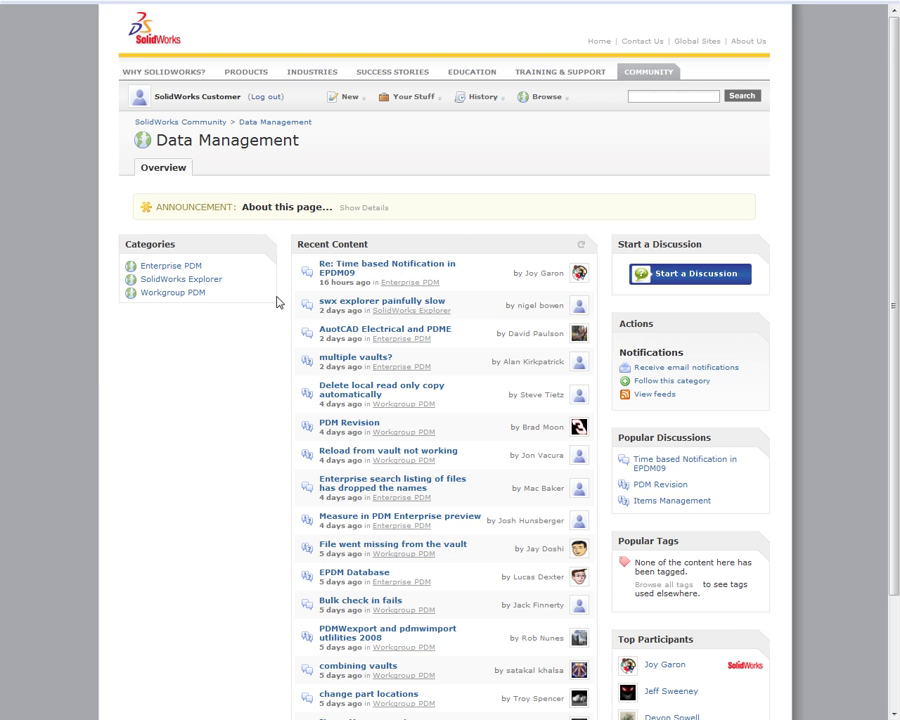
pyautogui.click(170, 267)
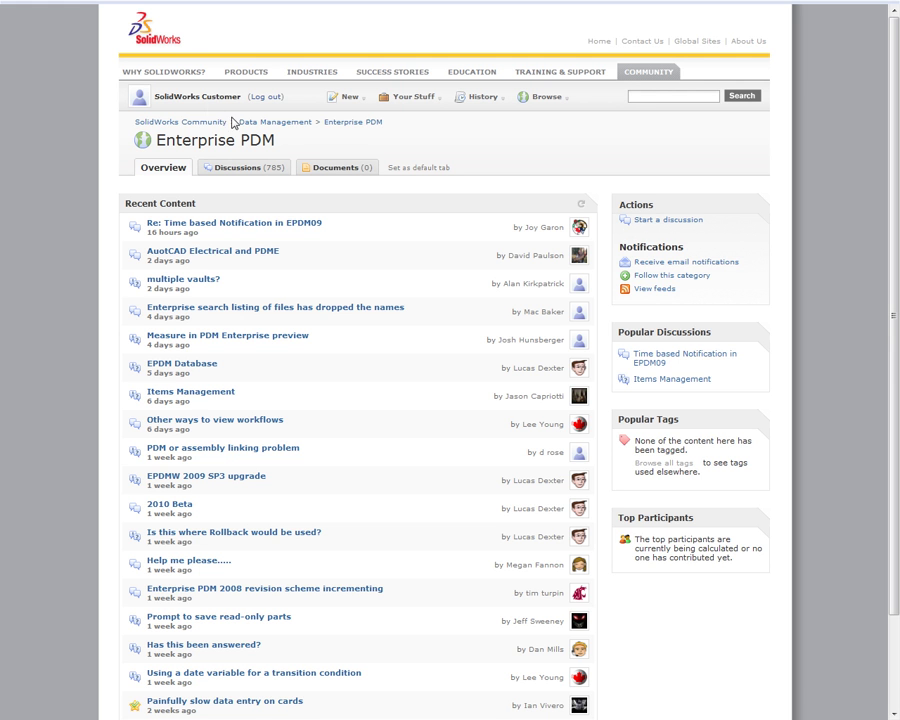
pyautogui.click(188, 124)
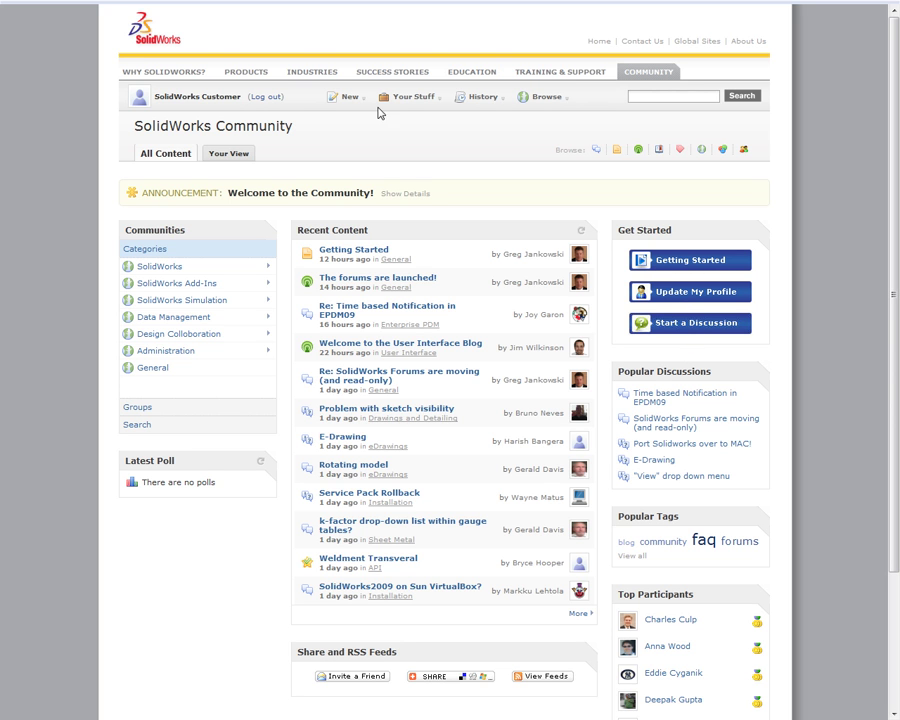
# - Start a new discussion thread in the Drawings and Detailing category, chosen from all categories
pyautogui.click(361, 101)
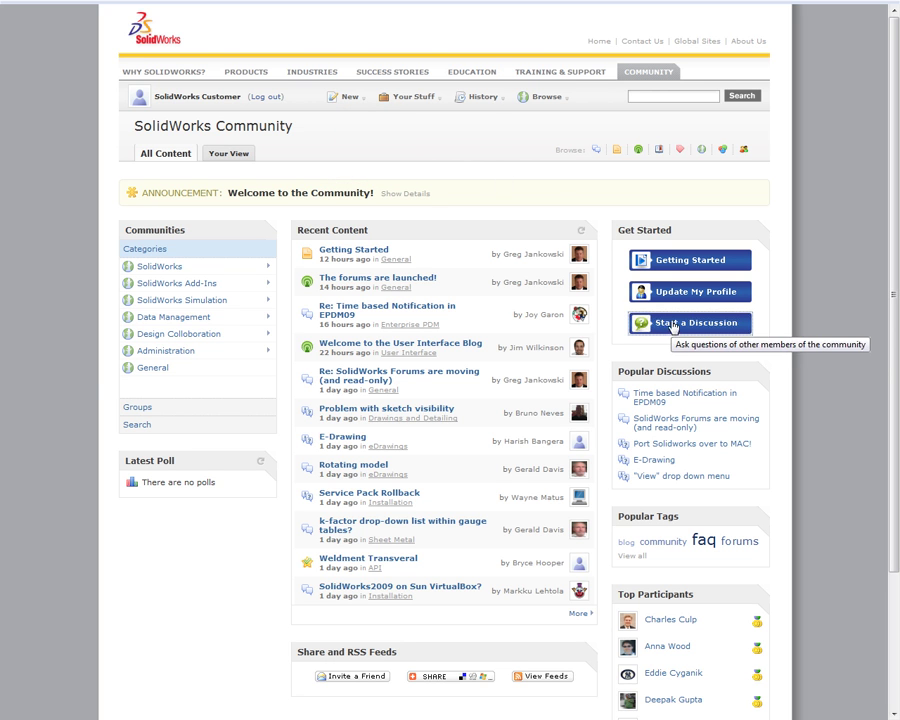
pyautogui.click(364, 96)
pyautogui.click(363, 154)
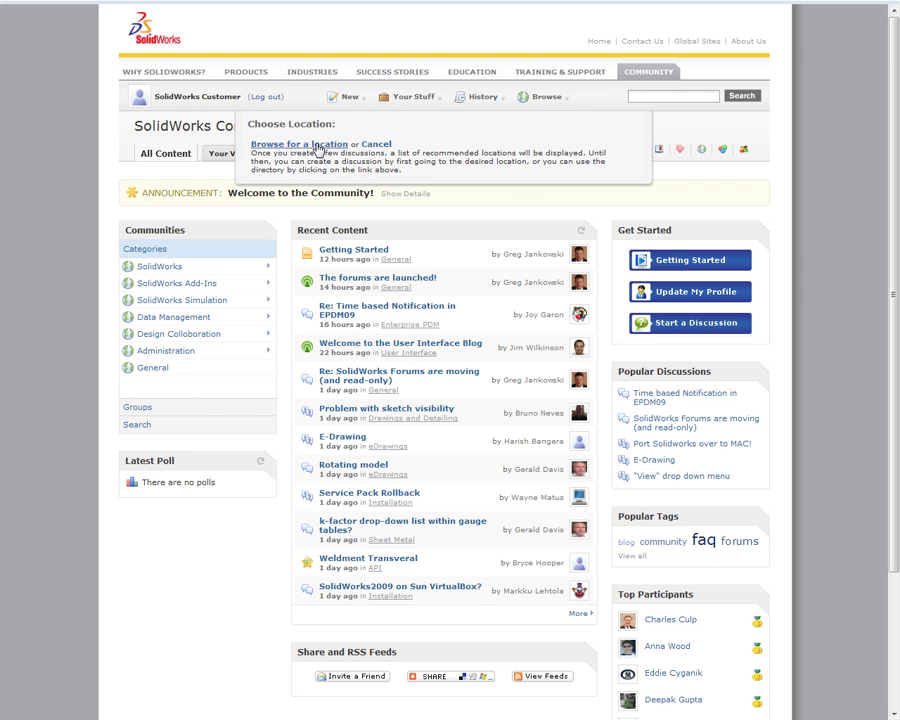
pyautogui.click(316, 148)
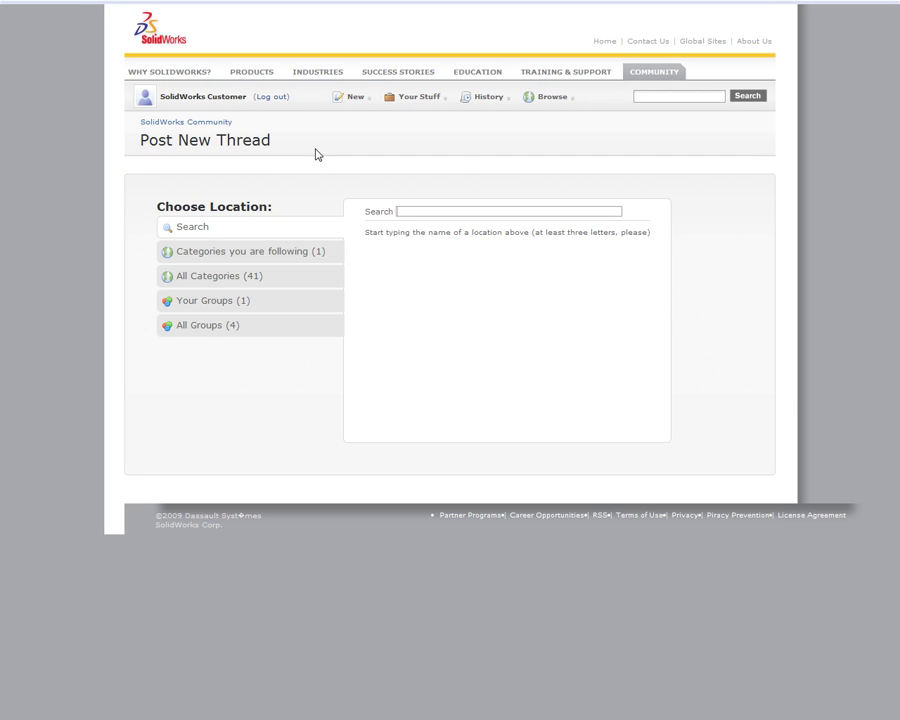
pyautogui.click(232, 253)
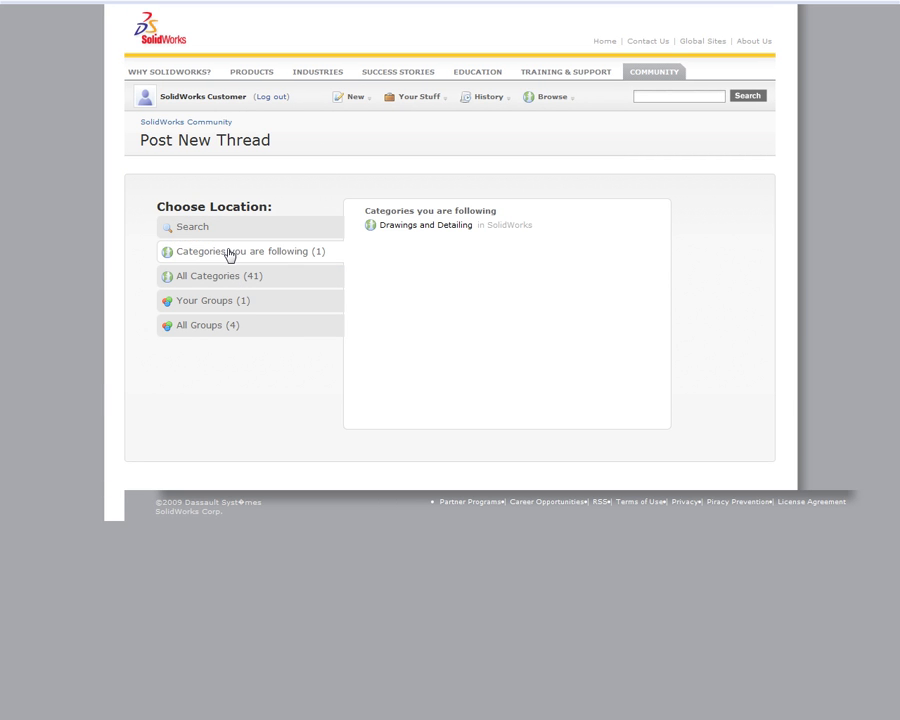
pyautogui.click(218, 282)
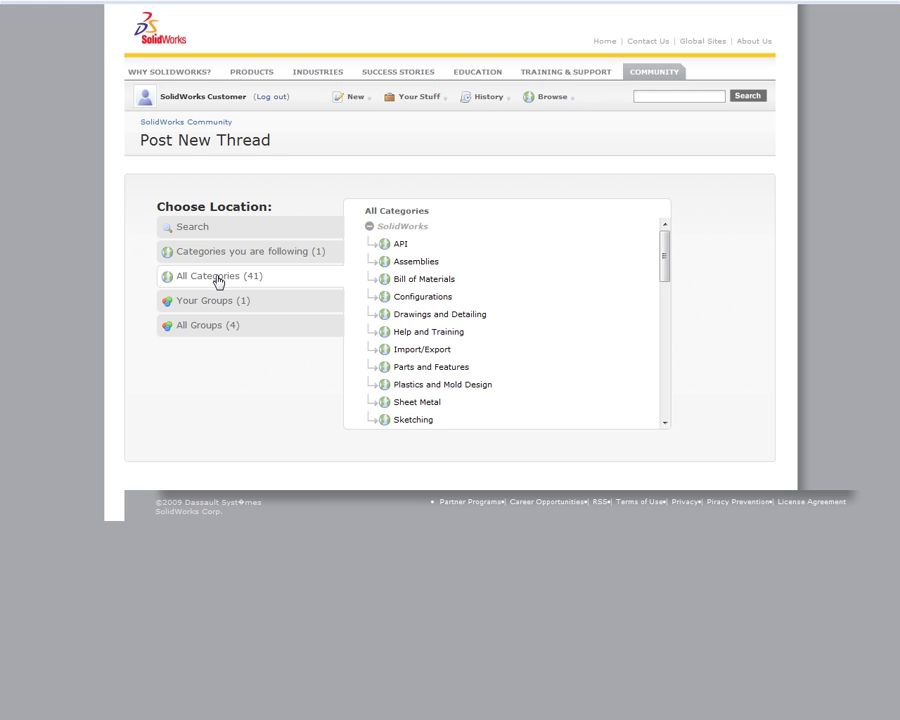
pyautogui.click(472, 317)
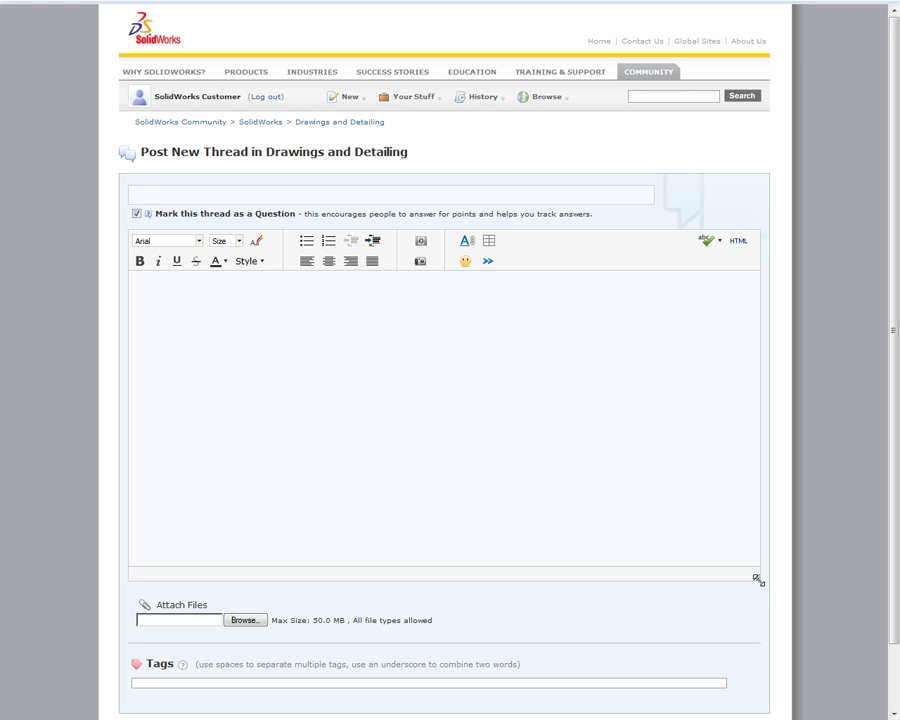
# - Shorten the message editor and title the thread "test"
pyautogui.moveTo(757, 579); pyautogui.dragTo(710, 525)
pyautogui.click(186, 197)
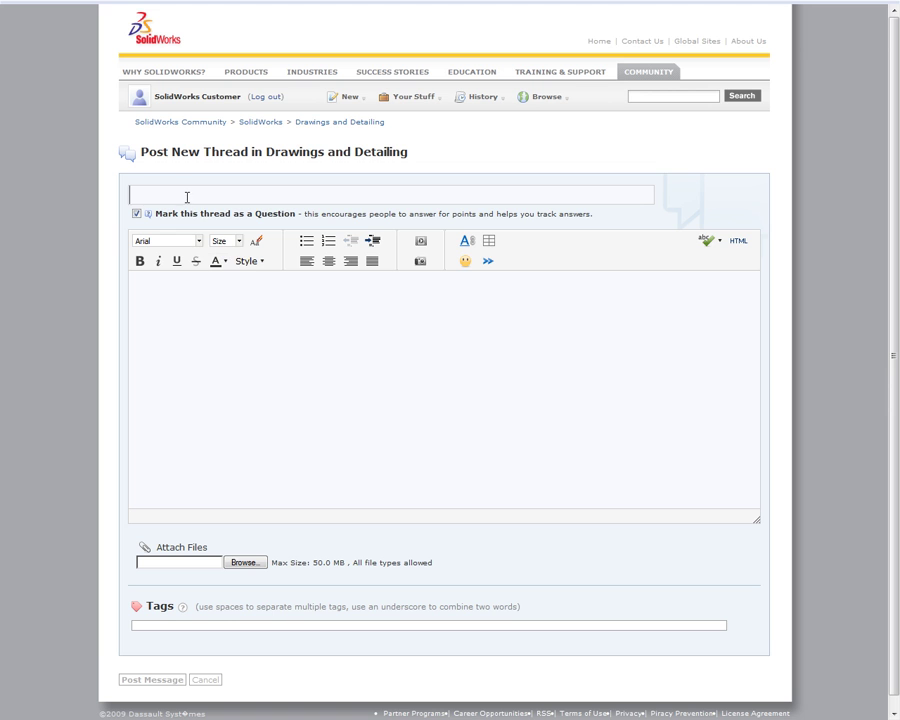
pyautogui.write('test')
# - Select the word "test" in the message body and review the available font families and sizes
pyautogui.moveTo(152, 284); pyautogui.dragTo(134, 283)
pyautogui.click(200, 246)
pyautogui.click(257, 294)
pyautogui.click(240, 246)
pyautogui.click(363, 304)
# - Remove the formatting from the body lines "test" and "text", and check the available paragraph and header styles
pyautogui.moveTo(159, 304); pyautogui.dragTo(115, 276)
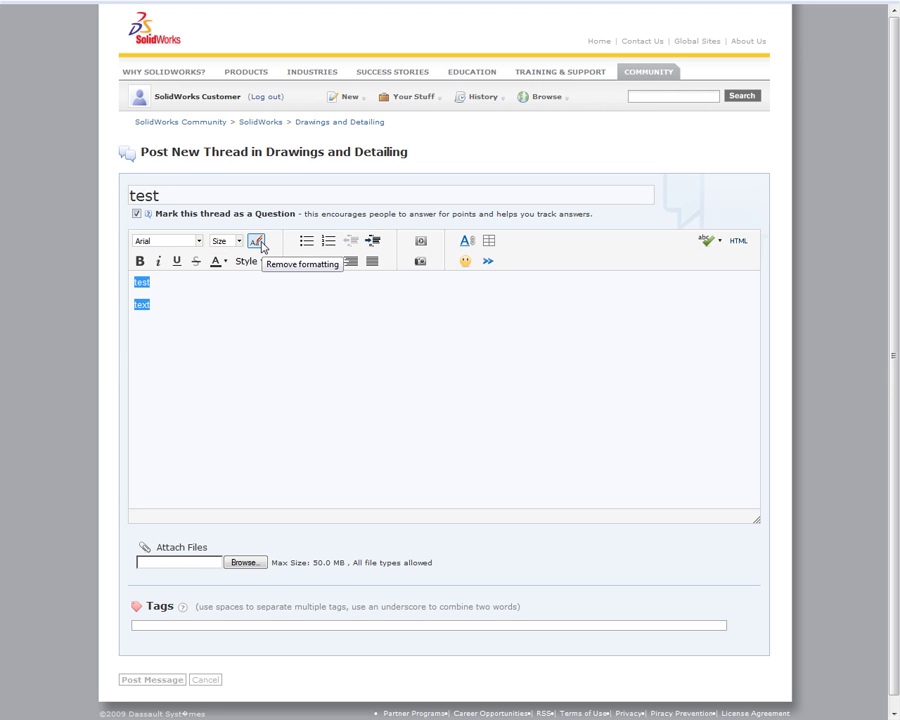
pyautogui.click(258, 242)
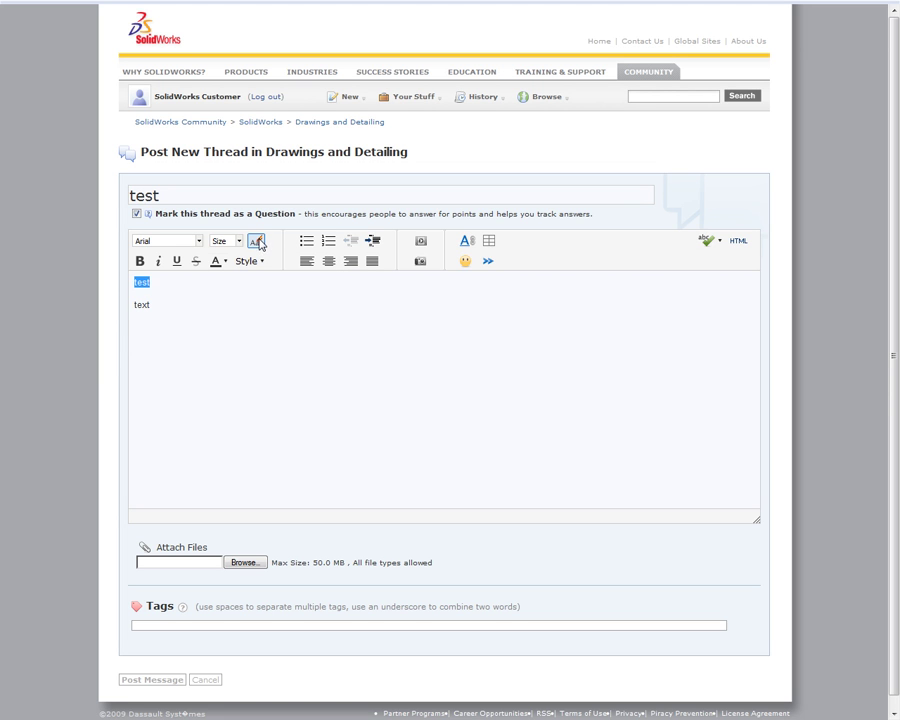
pyautogui.click(181, 303)
pyautogui.click(261, 263)
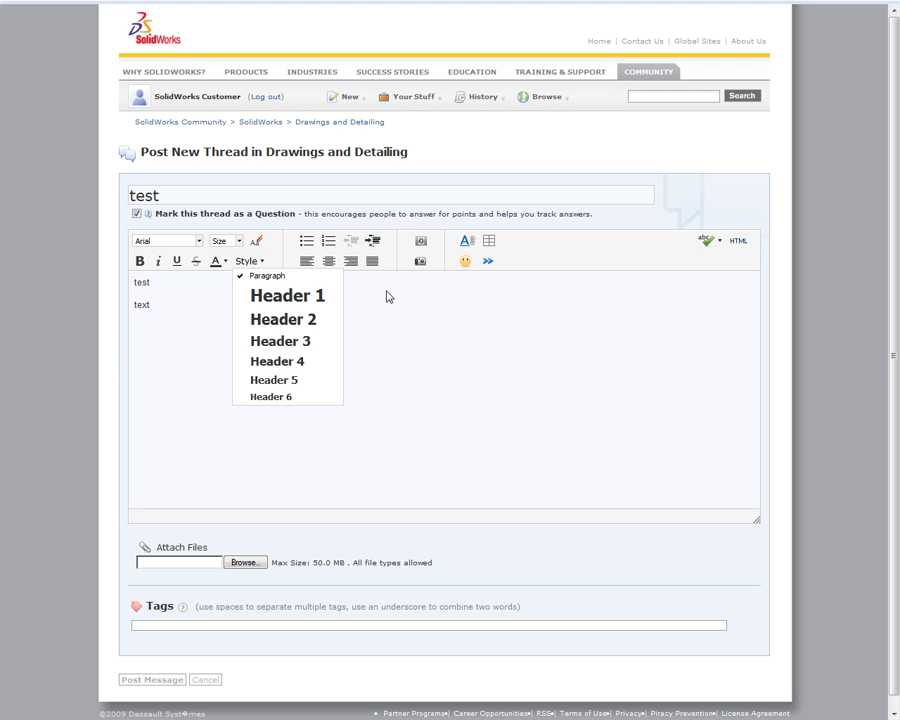
pyautogui.click(410, 316)
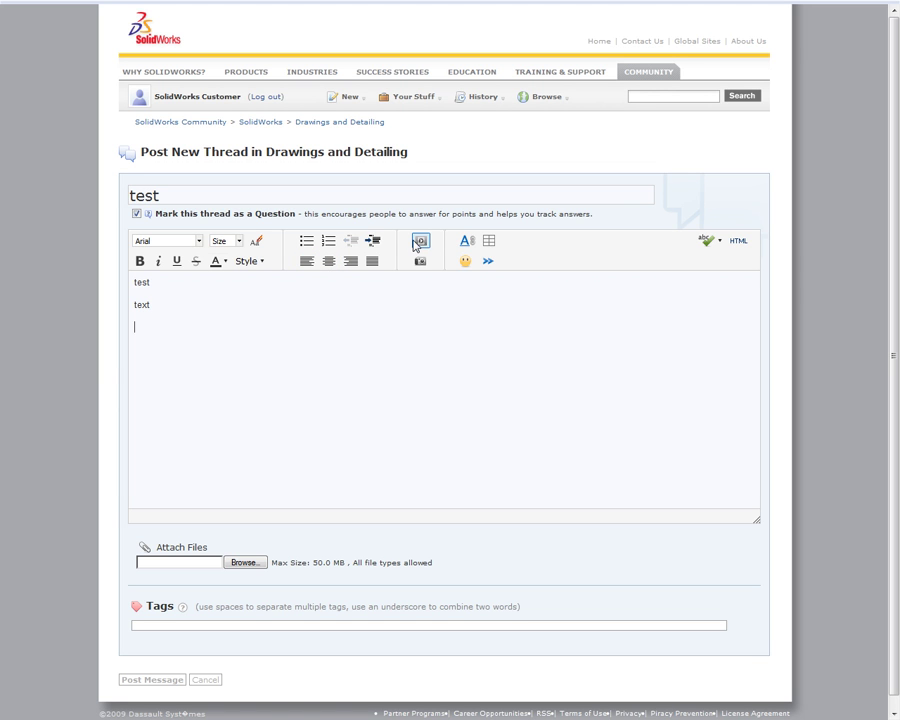
# - Review the supported video sites for embedding a video and close the dialog without inserting one
pyautogui.click(420, 245)
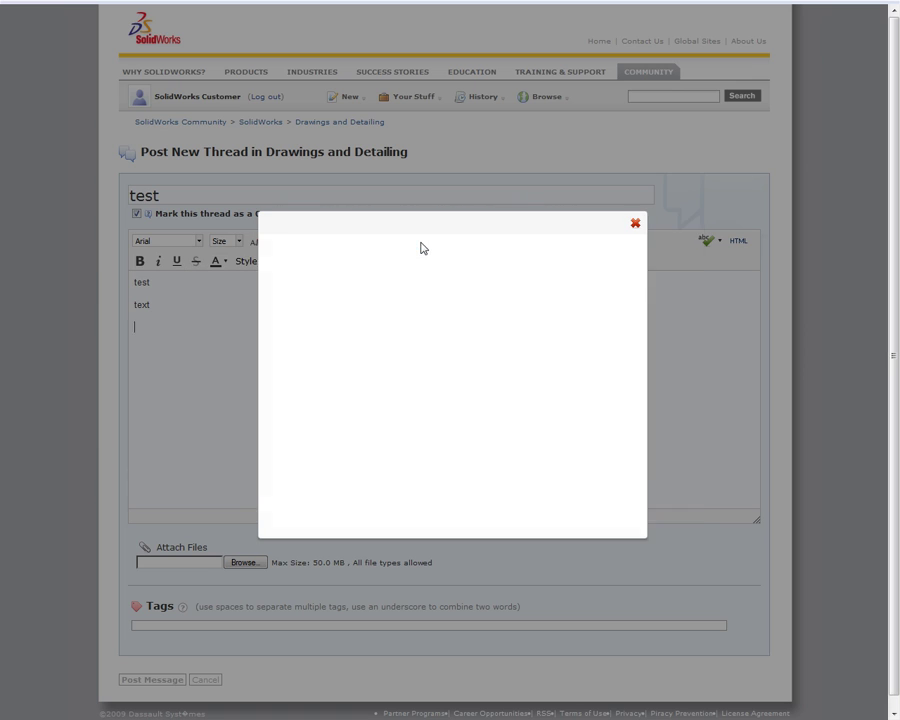
pyautogui.click(445, 282)
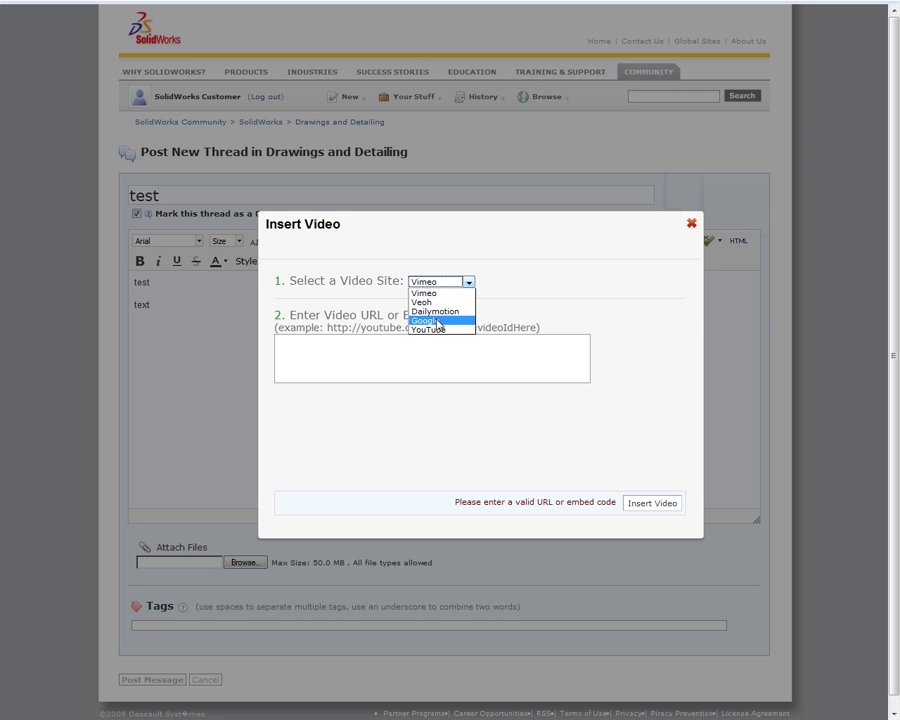
pyautogui.click(506, 281)
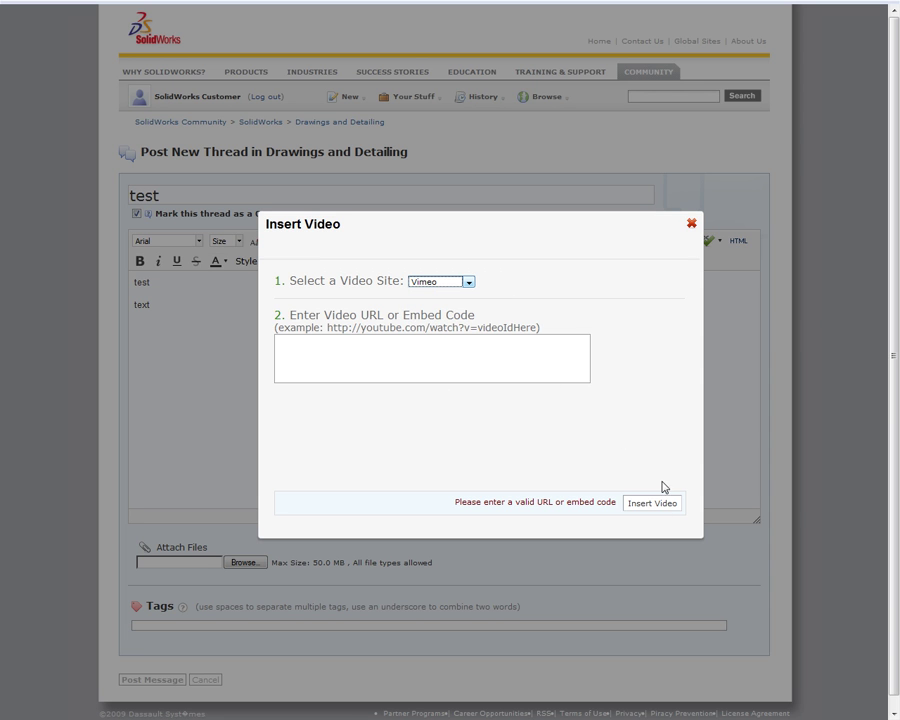
pyautogui.click(691, 225)
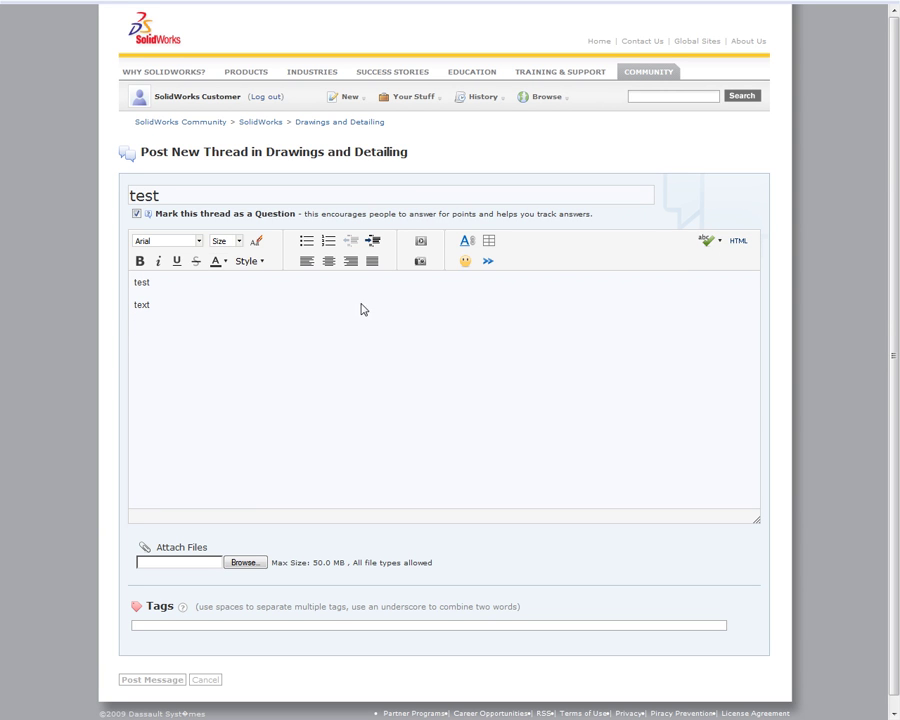
# - Review the image sources (computer, uploaded images and web) and close the dialog without inserting an image
pyautogui.click(420, 261)
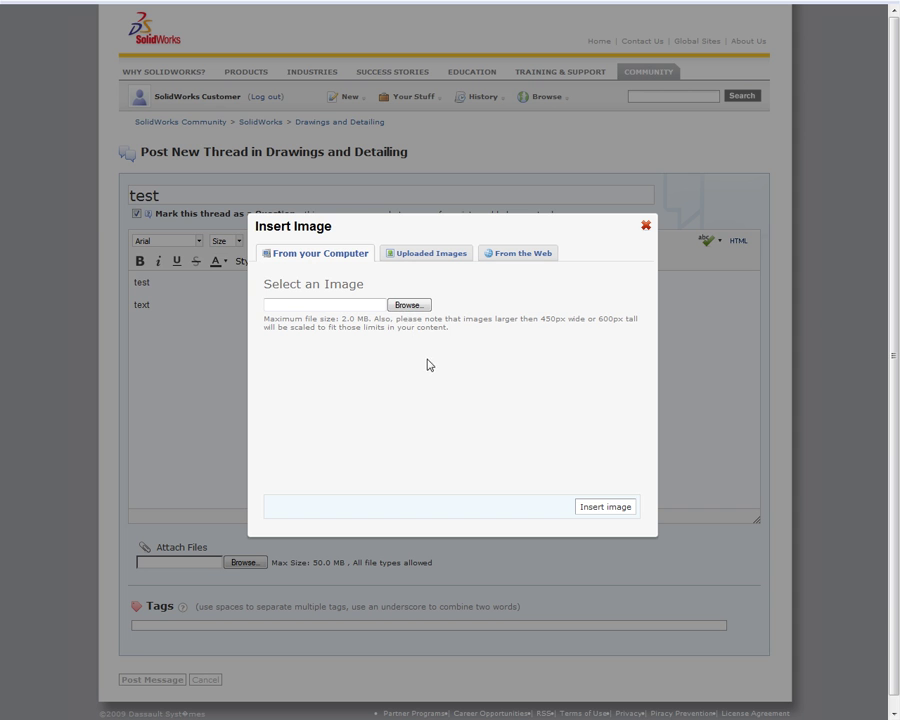
pyautogui.click(409, 306)
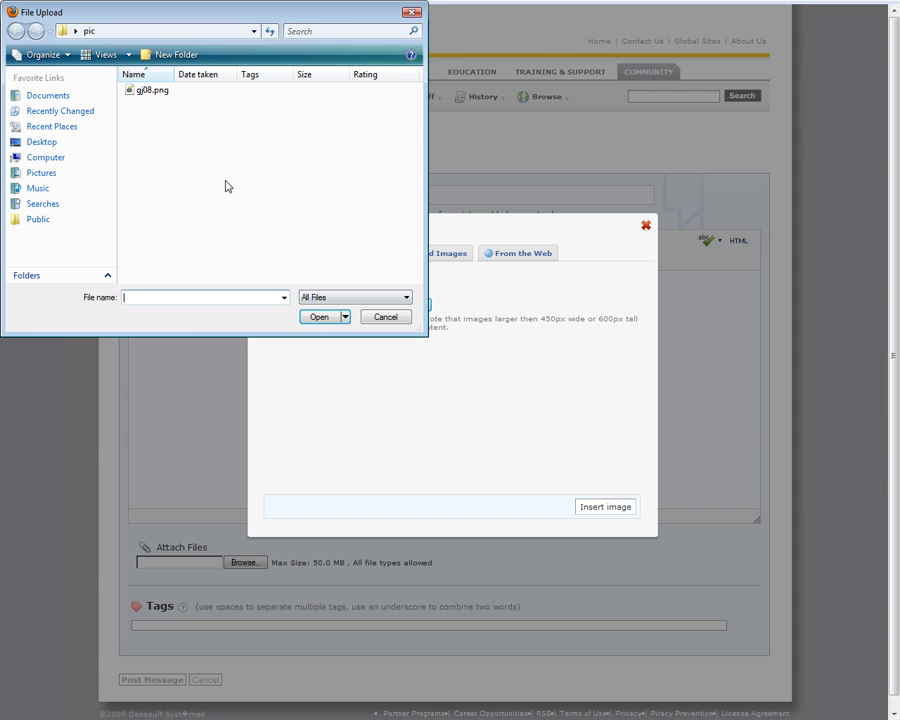
pyautogui.click(398, 317)
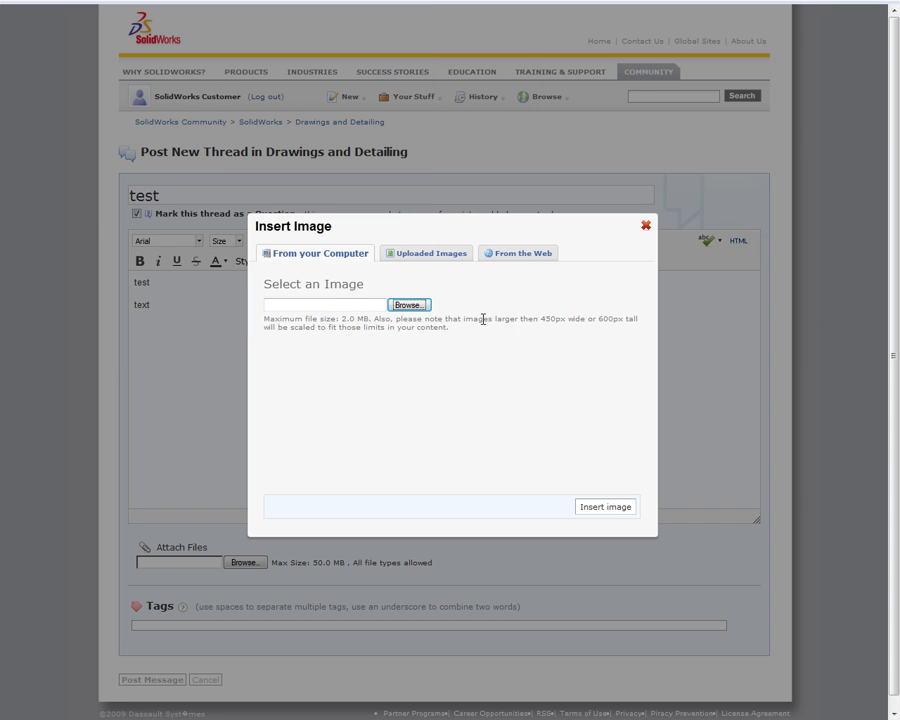
pyautogui.click(434, 256)
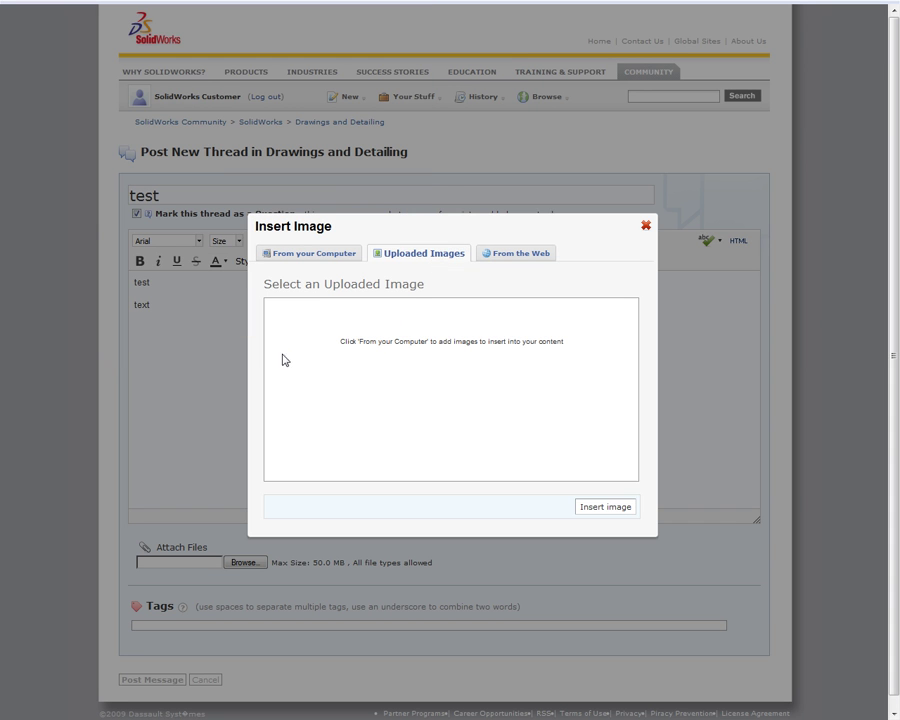
pyautogui.click(529, 256)
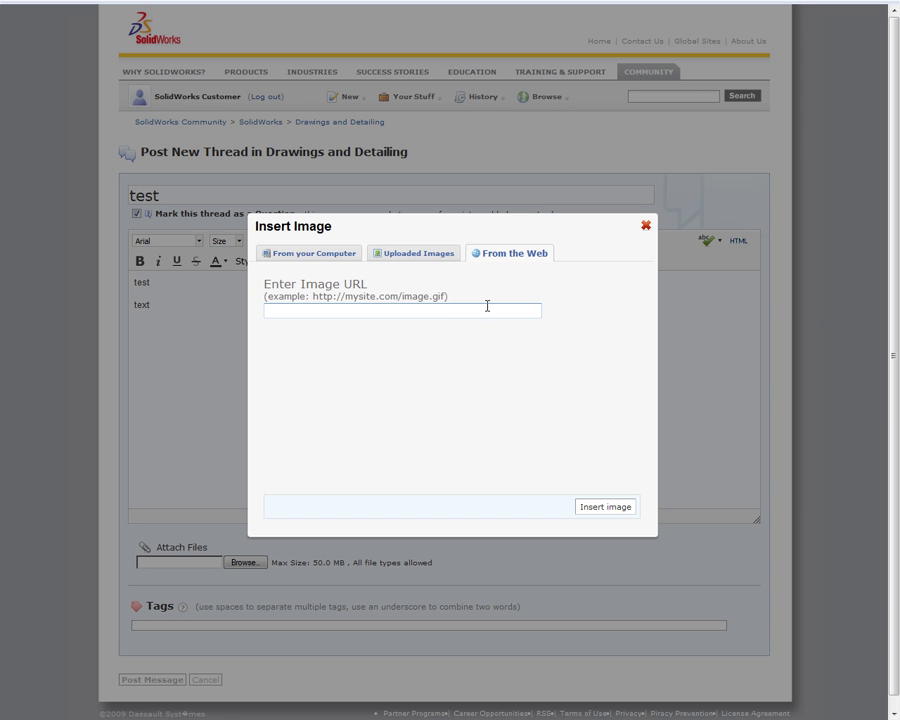
pyautogui.click(645, 226)
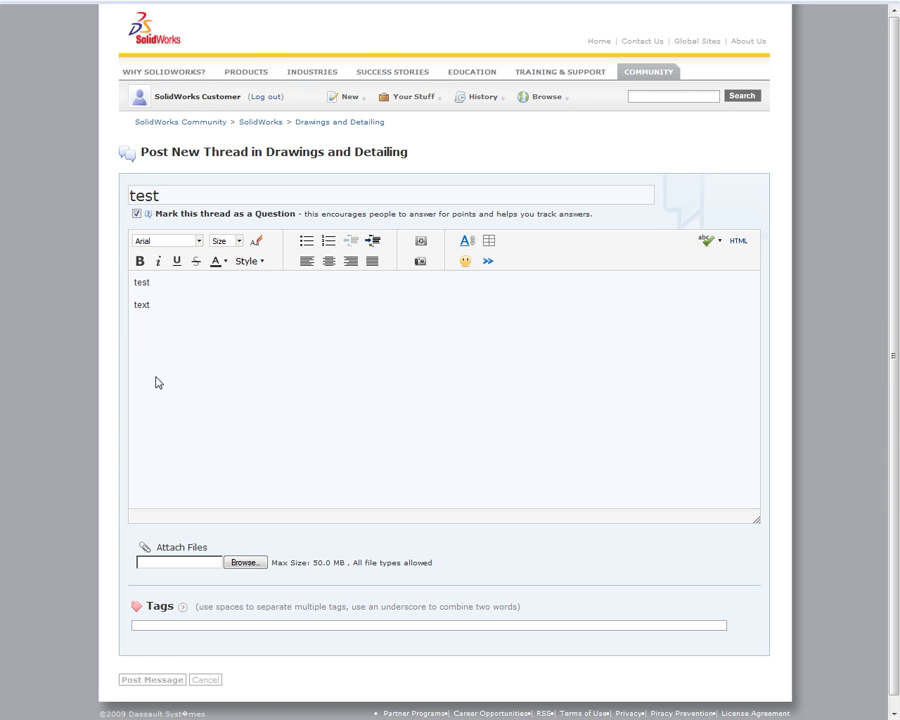
# - Insert a link to the recently viewed discussion "Indented BOM table for Weldments" below the body text
pyautogui.click(467, 242)
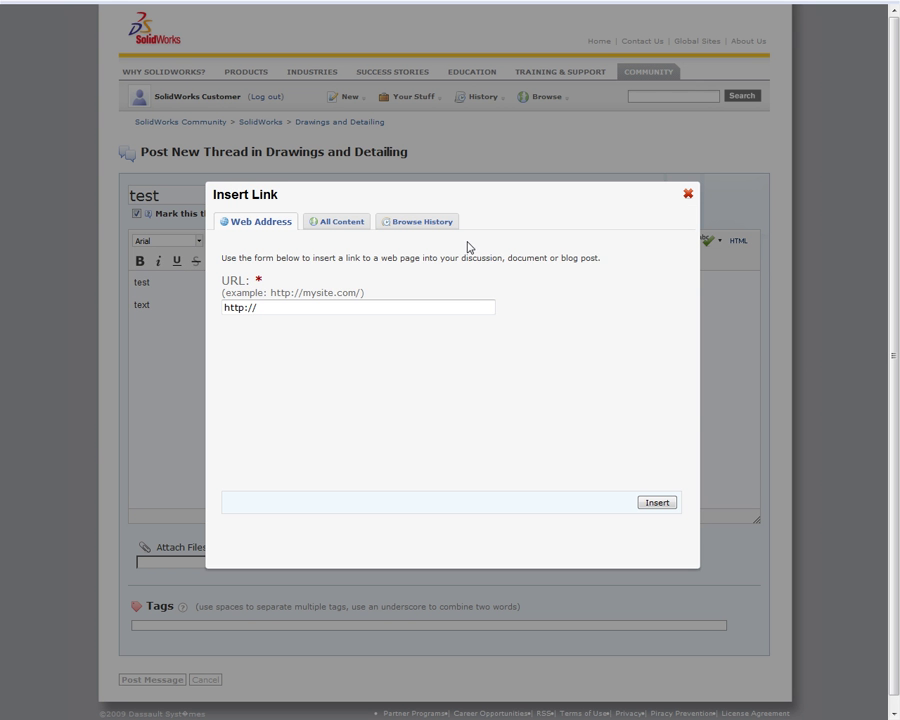
pyautogui.click(360, 226)
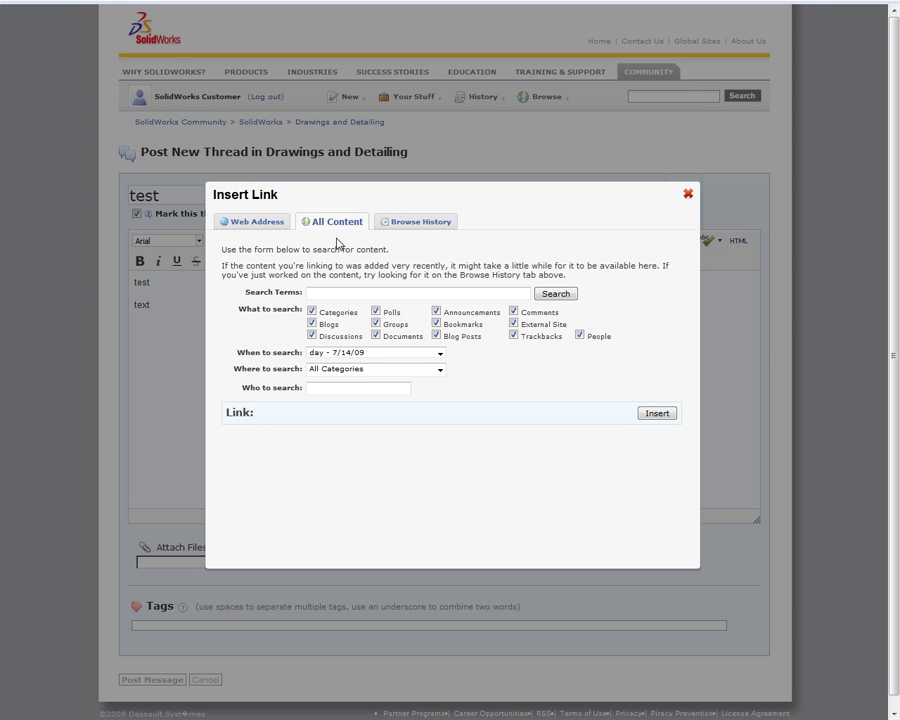
pyautogui.click(413, 226)
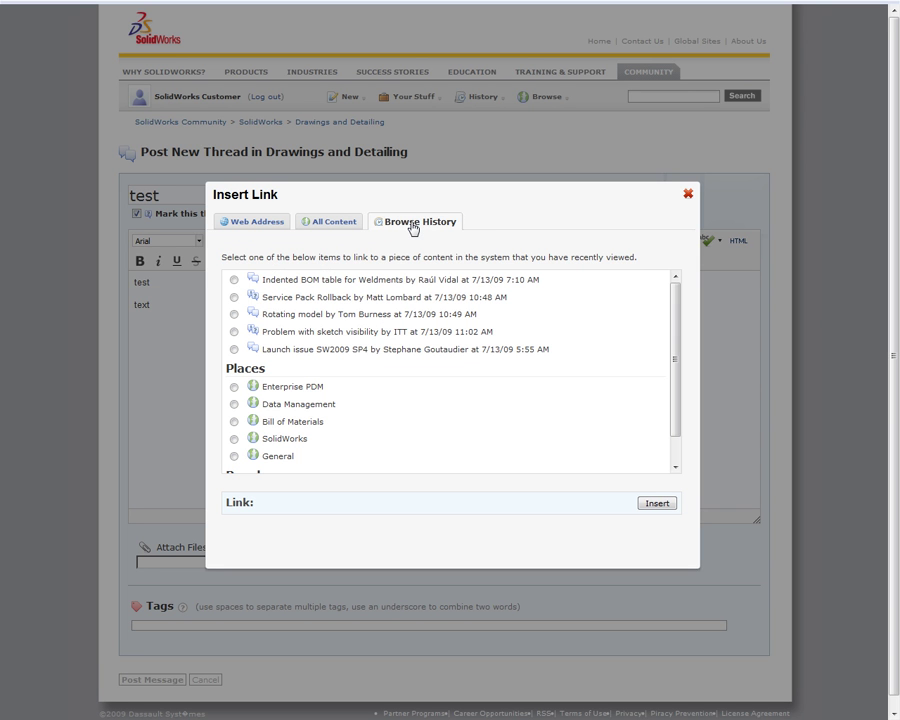
pyautogui.click(234, 280)
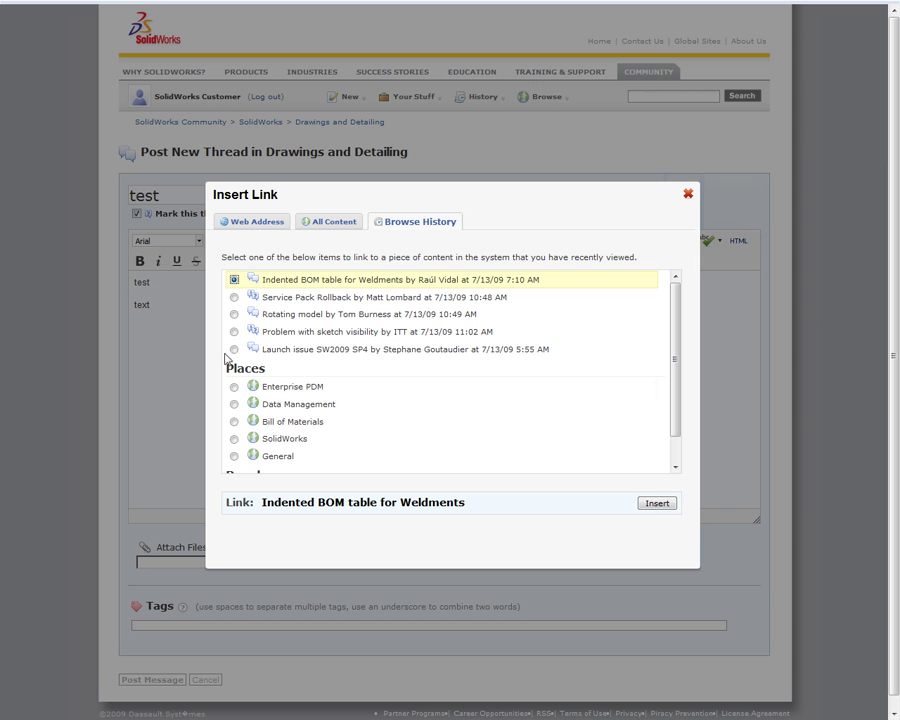
pyautogui.click(652, 505)
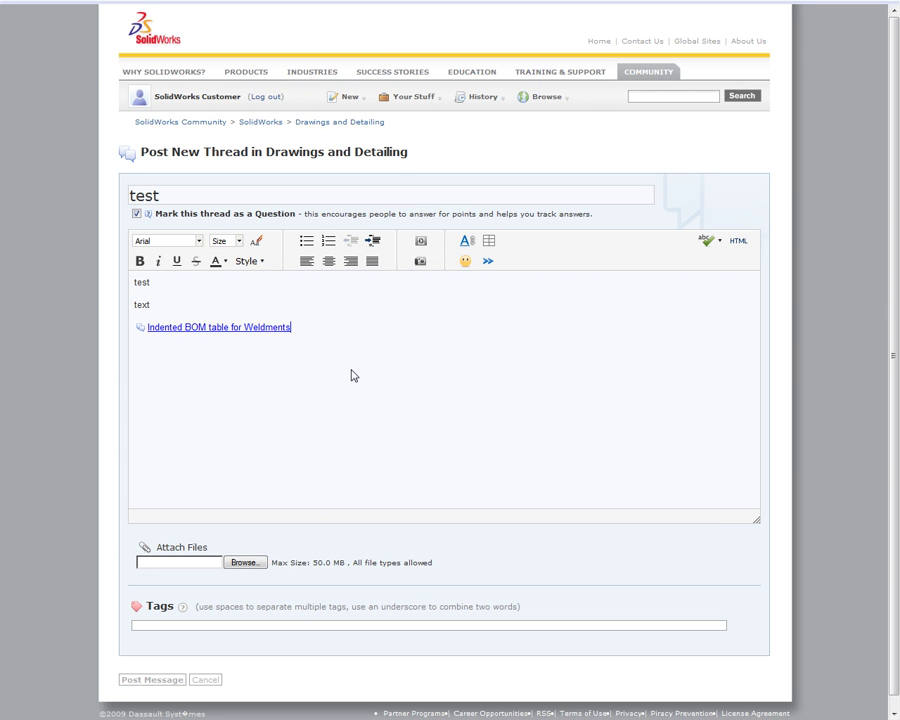
# - Insert an empty quote block below the first body line "test"
pyautogui.click(466, 268)
pyautogui.click(436, 283)
pyautogui.click(488, 262)
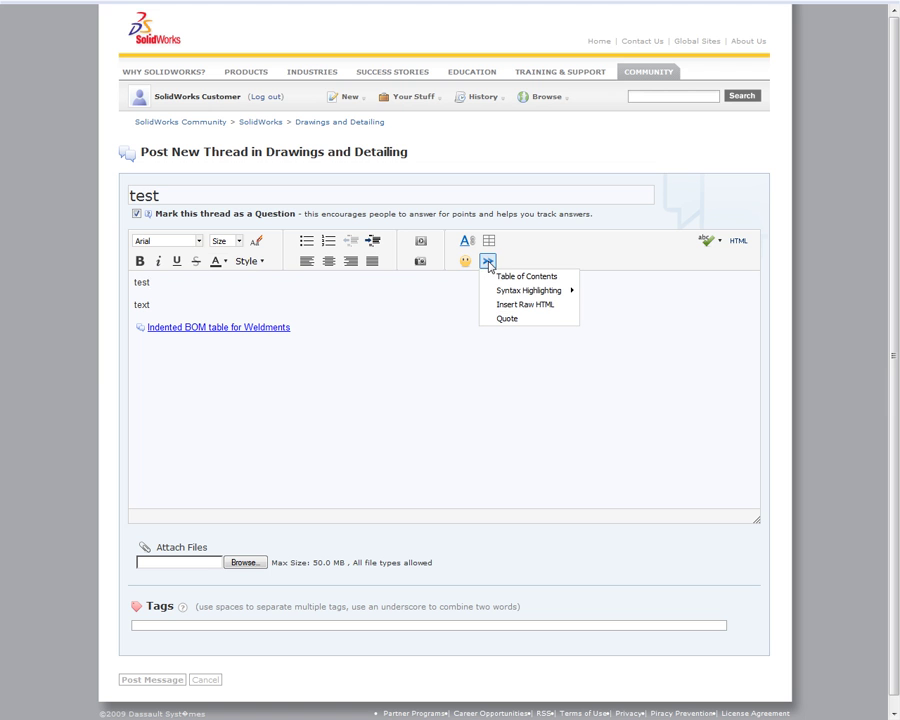
pyautogui.moveTo(527, 291)
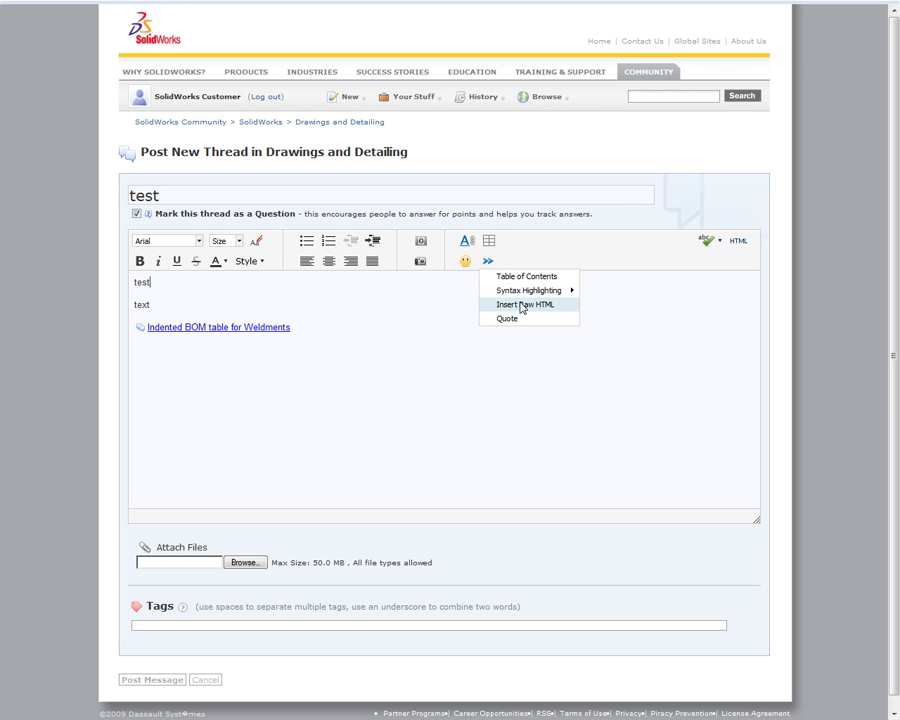
pyautogui.click(508, 319)
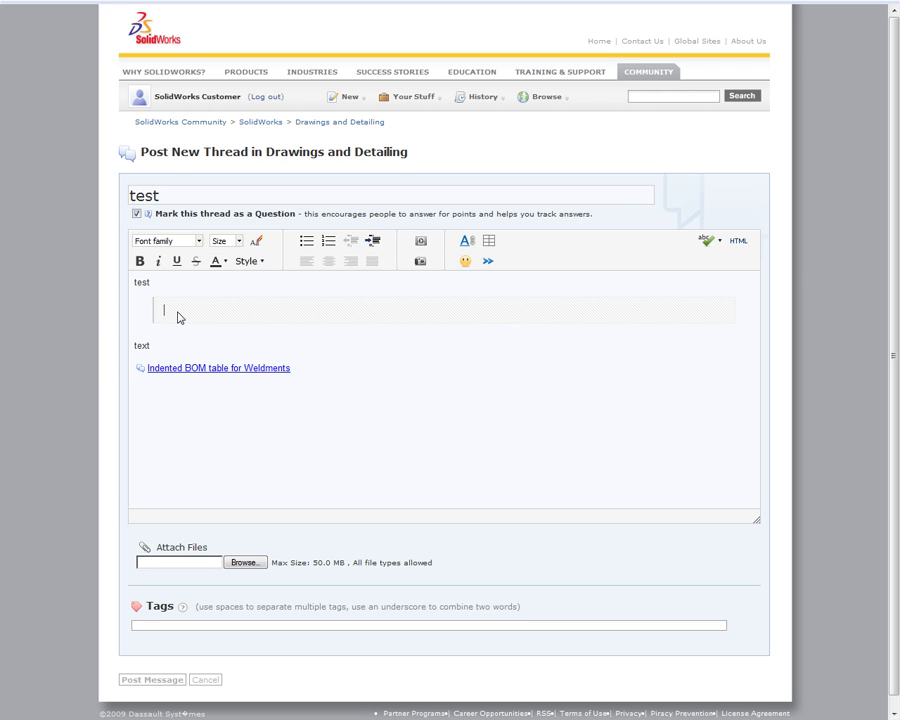
pyautogui.click(422, 432)
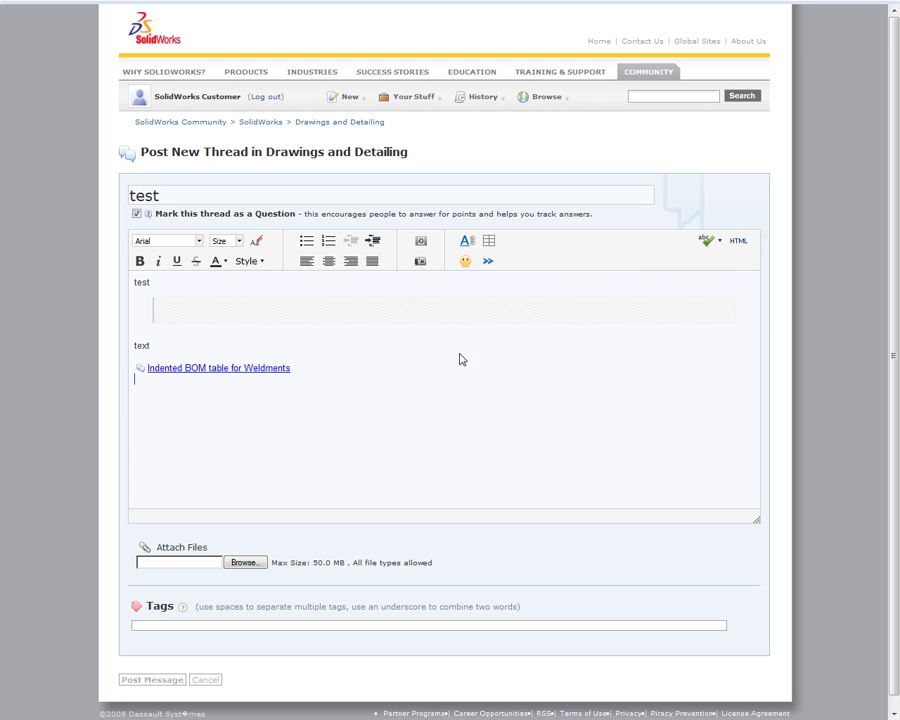
# - Review the languages available for spell checking the message and close the list
pyautogui.click(719, 242)
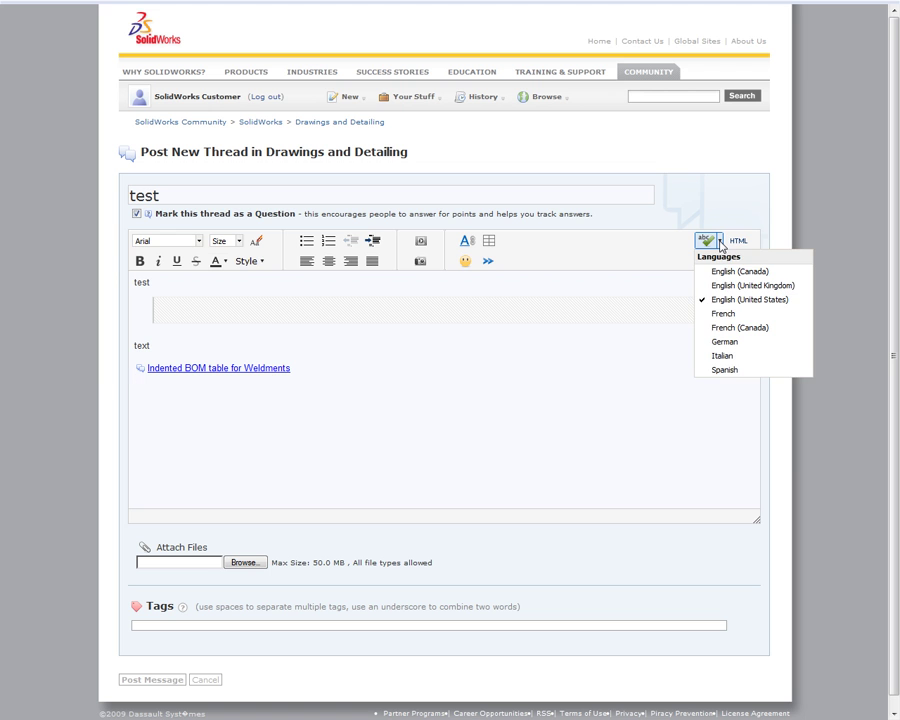
pyautogui.click(708, 243)
pyautogui.click(636, 279)
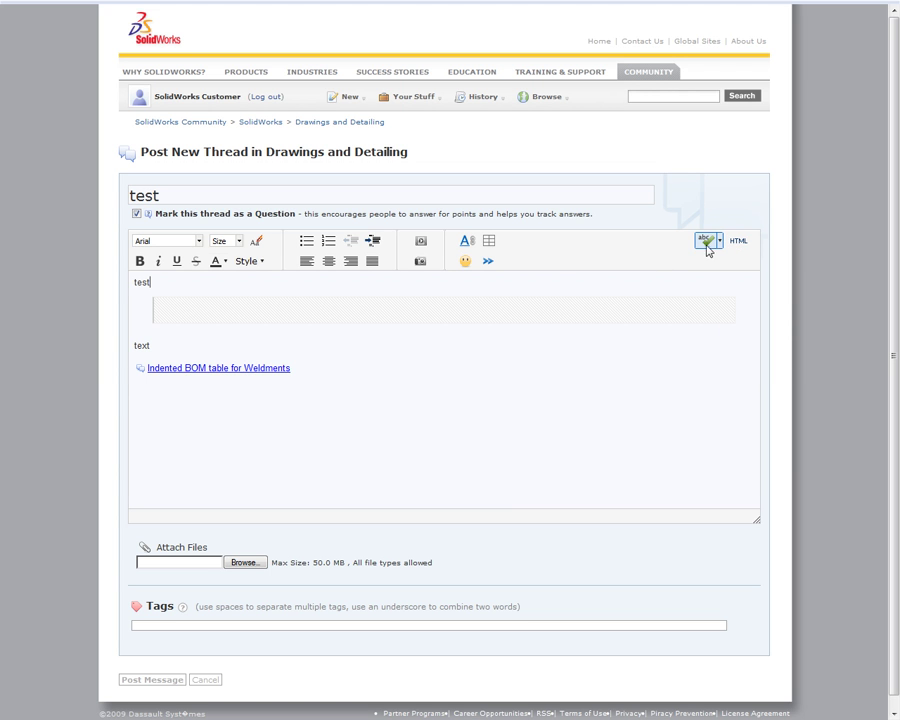
# - Add a line with the misspelled word "tesr" below the discussion link in the message body
pyautogui.click(160, 407)
pyautogui.press('Return')
pyautogui.write('test')
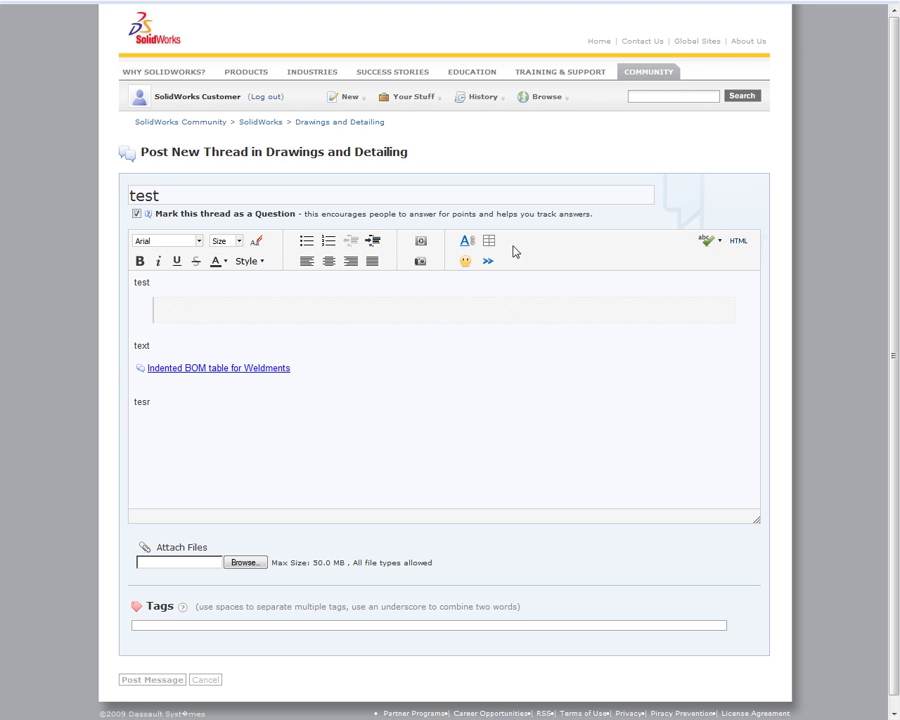
# - Spell check the message and replace the misspelled "tesr" with the suggestion "test"
pyautogui.click(707, 240)
pyautogui.click(142, 403)
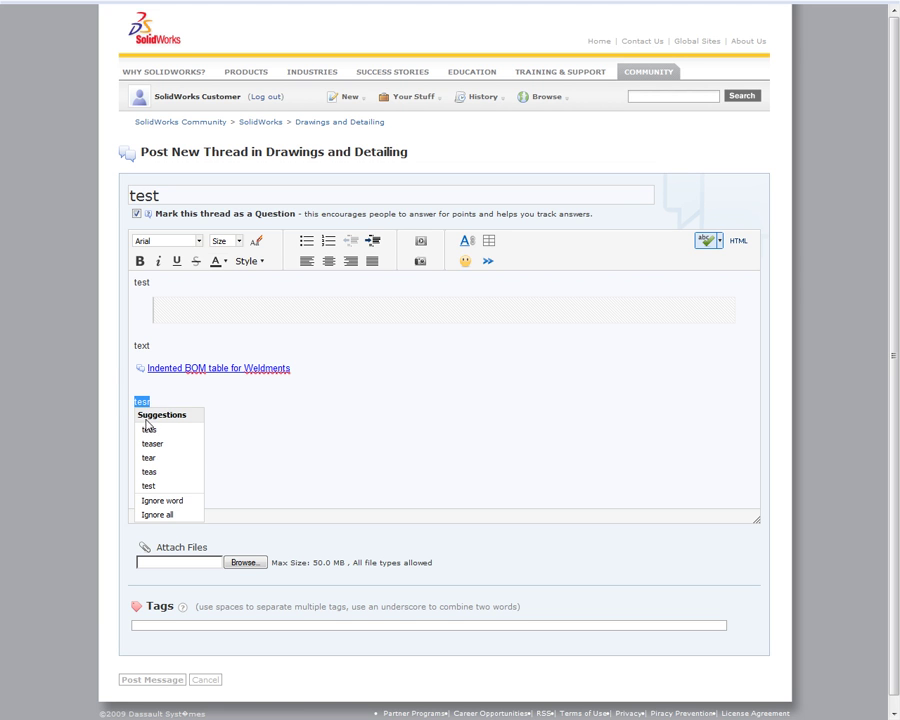
pyautogui.click(148, 485)
pyautogui.click(220, 448)
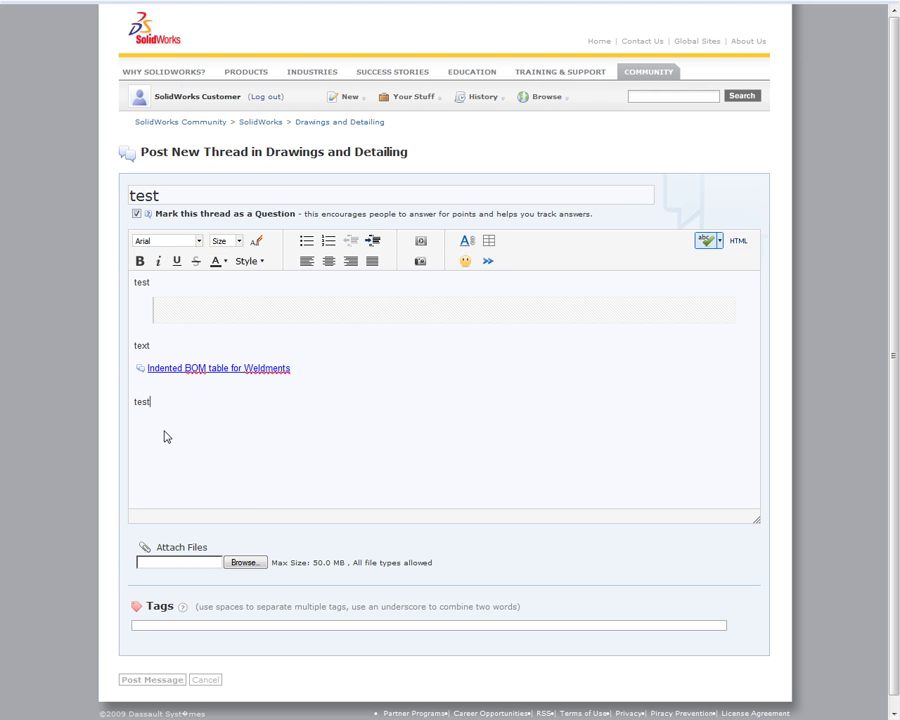
# - Attach the file gj08.png from the pic folder to the thread, and remove the attachment again
pyautogui.click(242, 565)
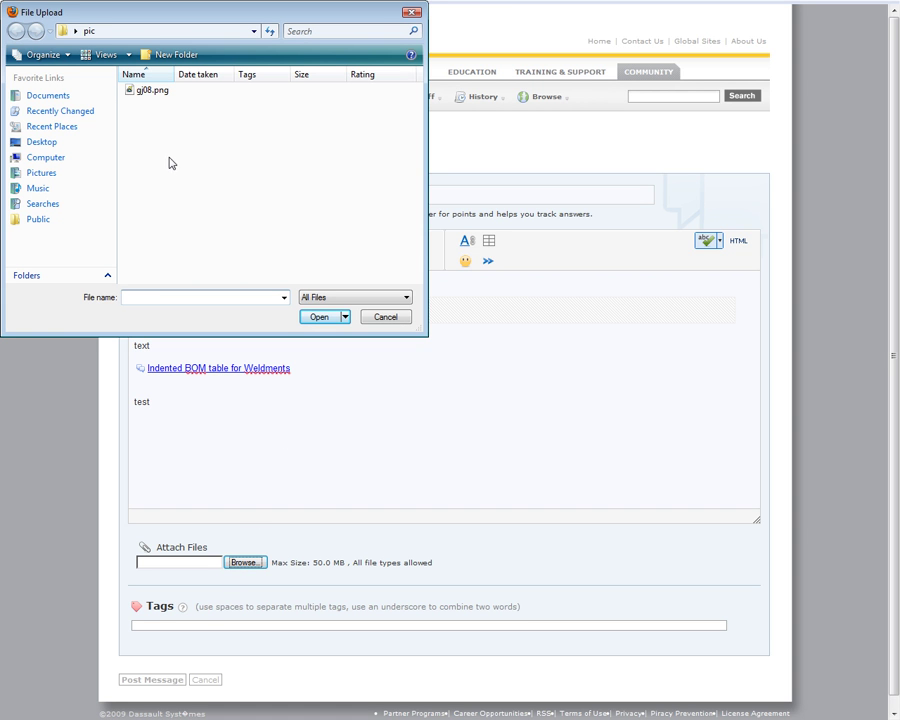
pyautogui.click(156, 91)
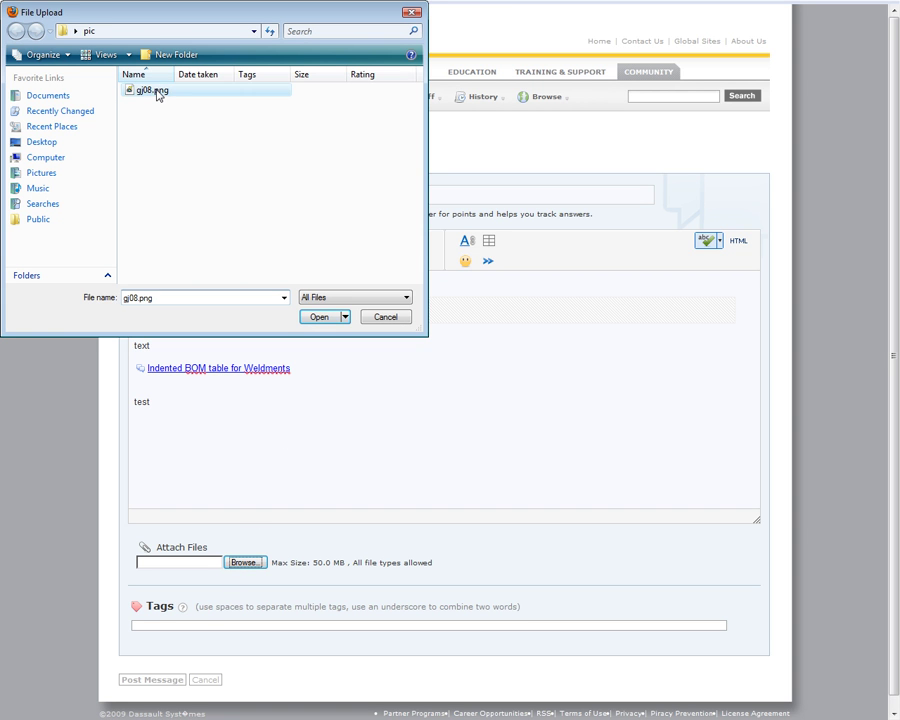
pyautogui.click(320, 317)
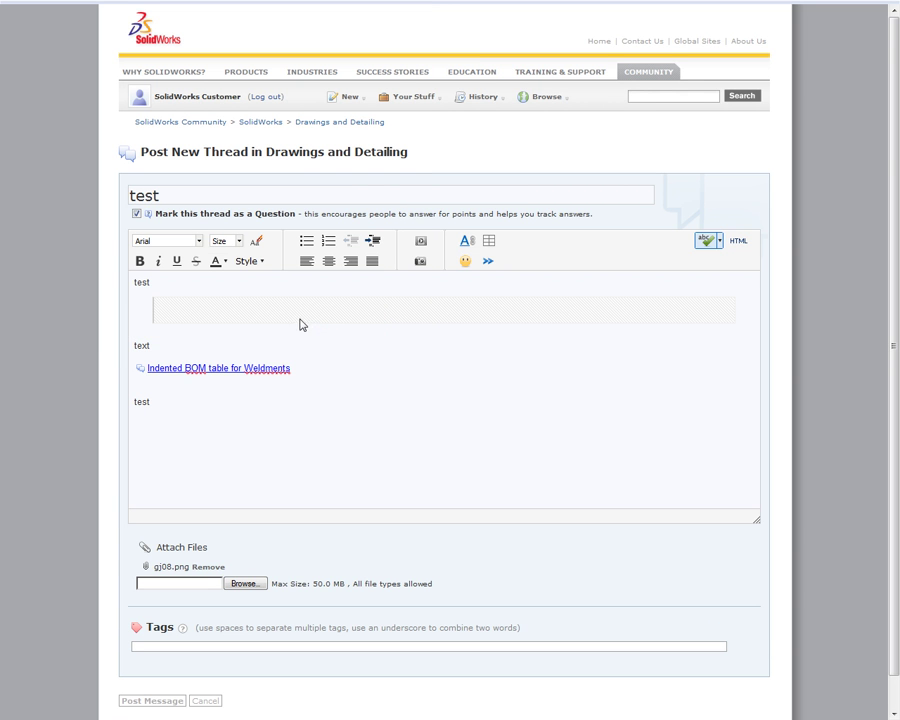
pyautogui.click(214, 569)
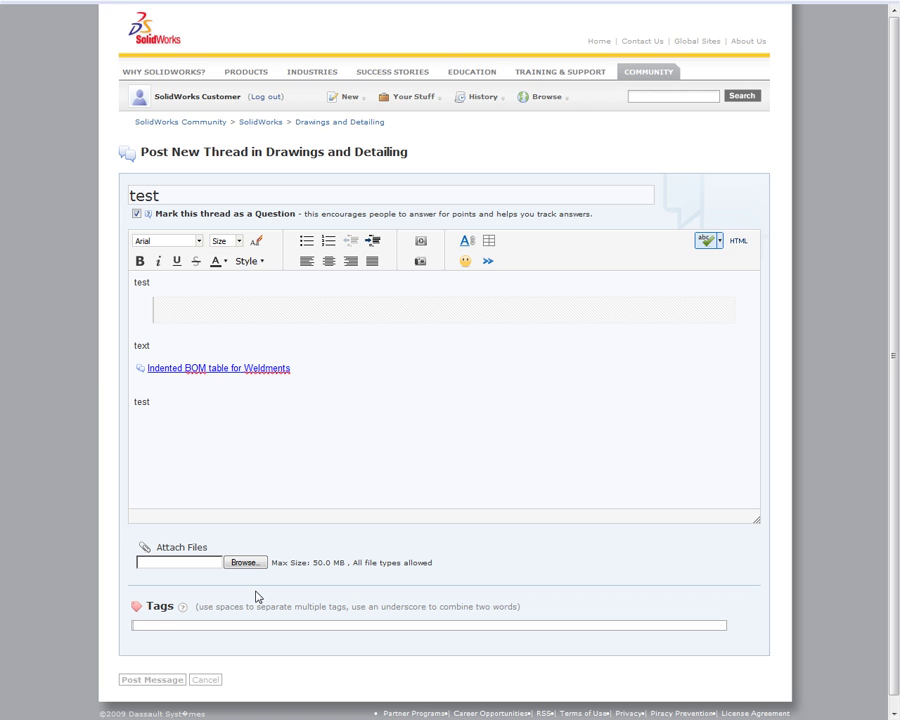
# - Enter "test" as the tag for the new thread
pyautogui.write('test')
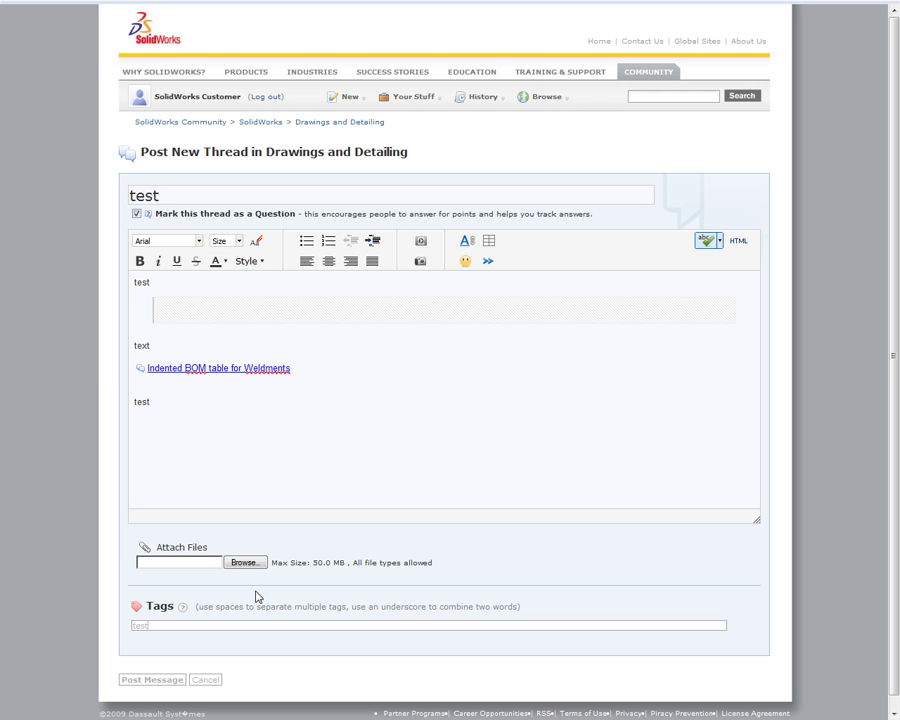